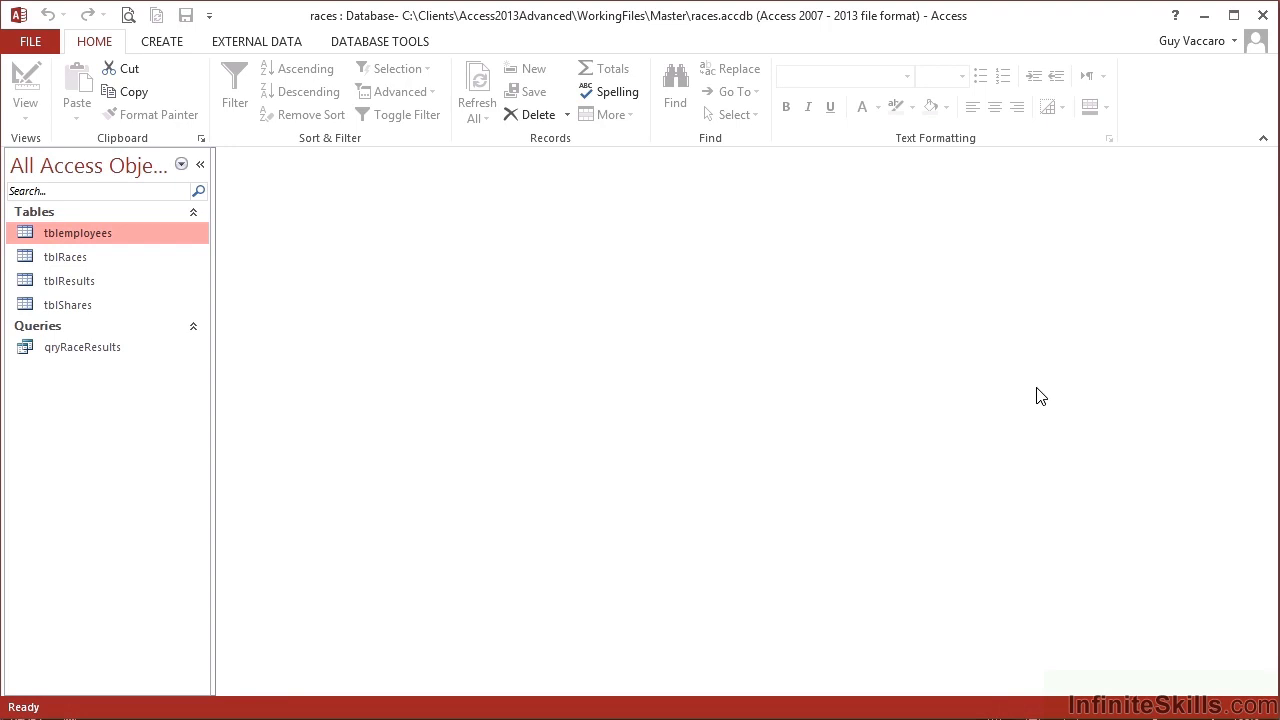
# Open the tblemployees table, inspect its primary key field in Design view, and close the table
pyautogui.doubleClick(92, 233)
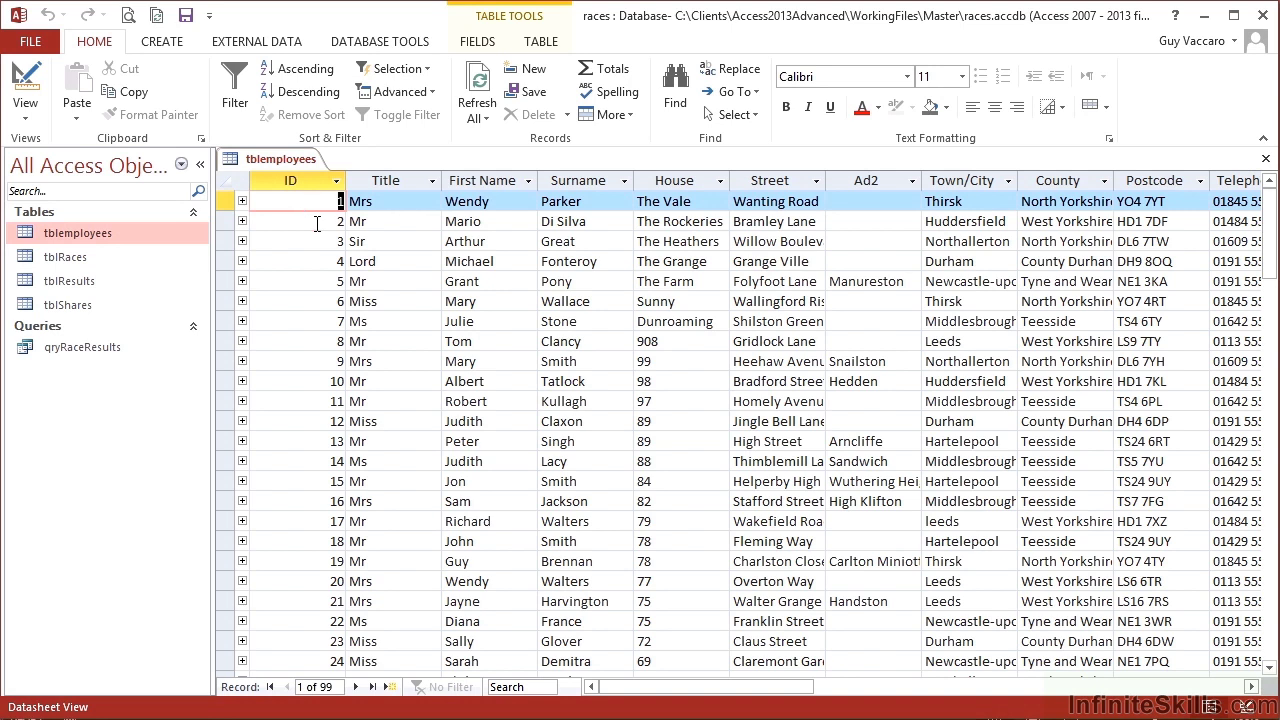
pyautogui.click(28, 88)
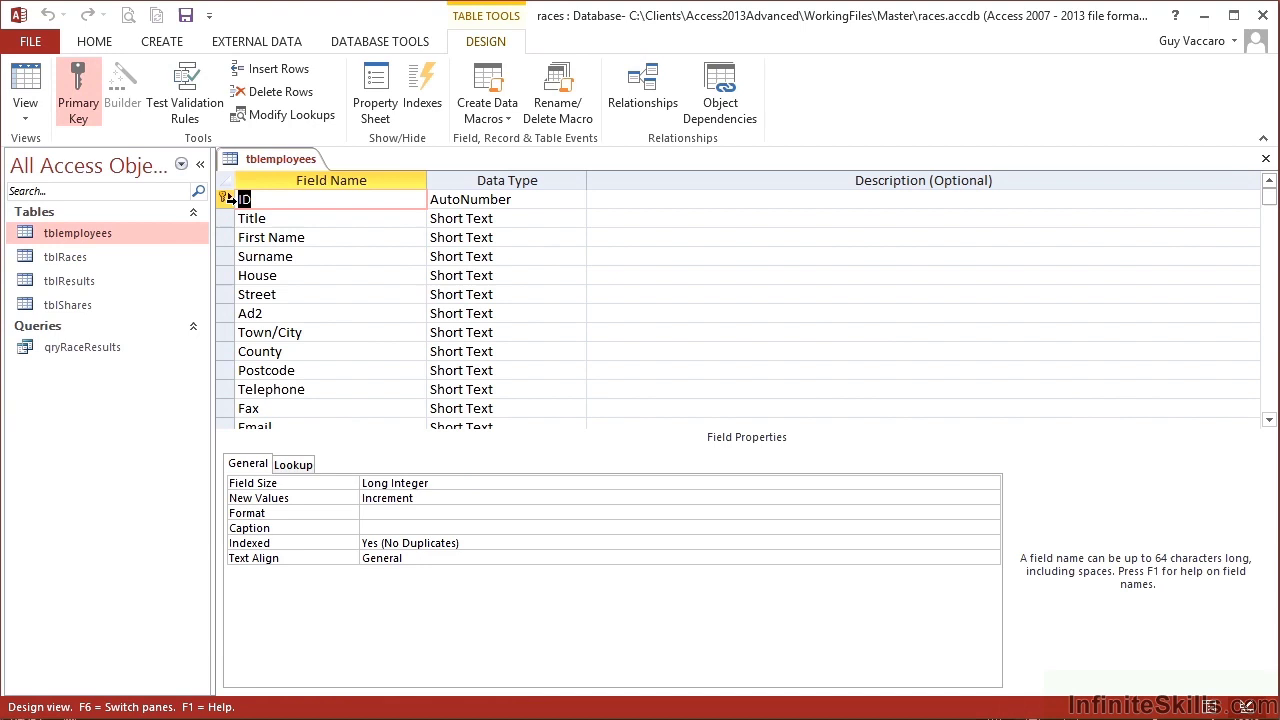
pyautogui.click(1266, 159)
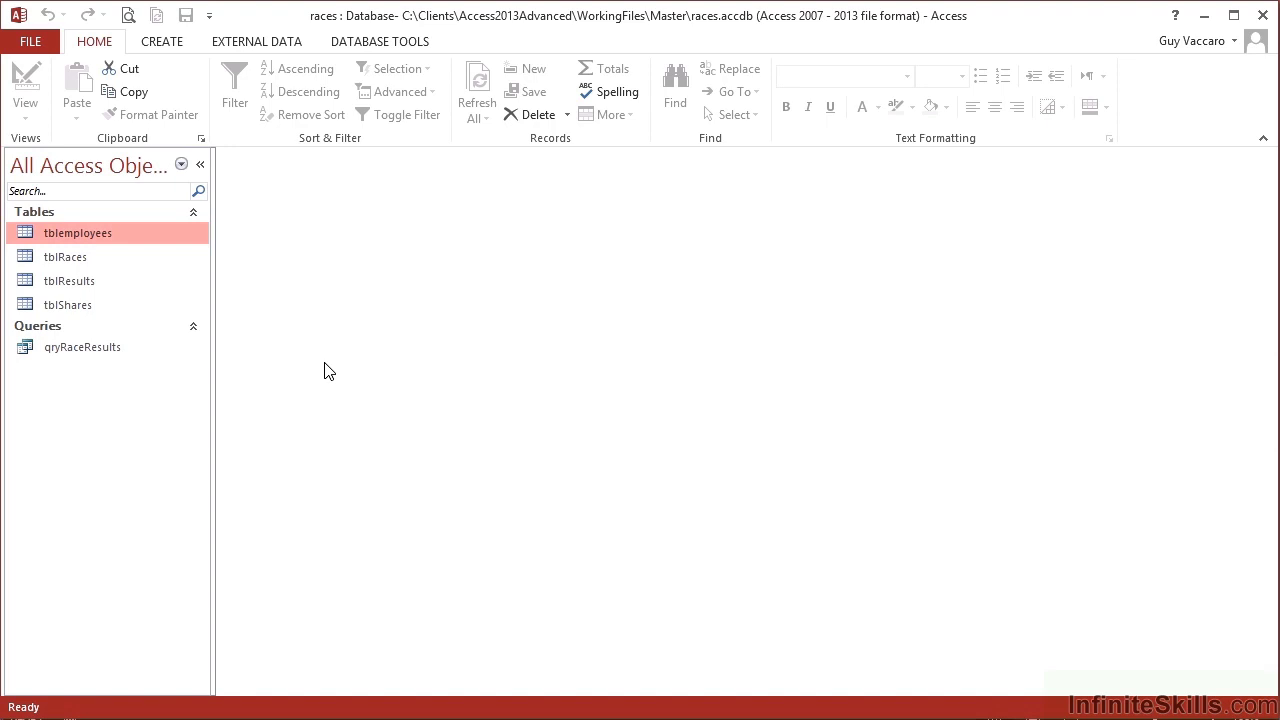
# Review the records in tblRaces, tblResults and qryRaceResults, closing only the query
pyautogui.doubleClick(94, 257)
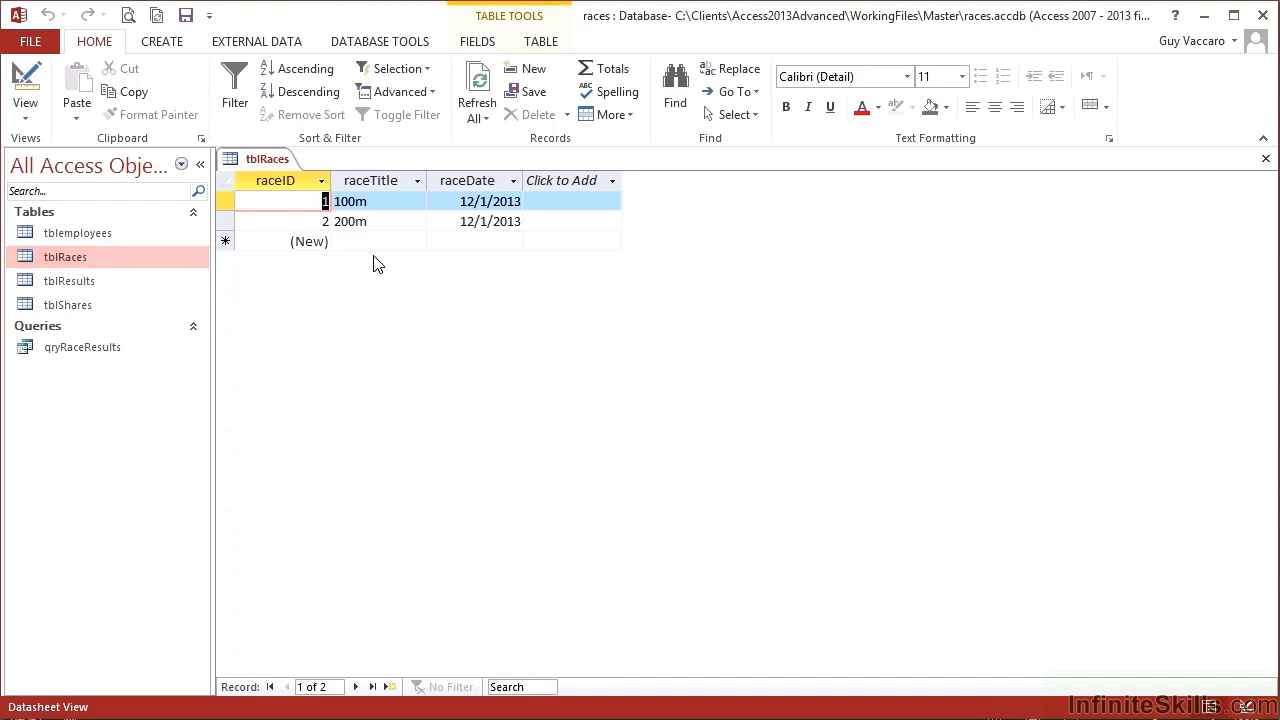
pyautogui.doubleClick(88, 283)
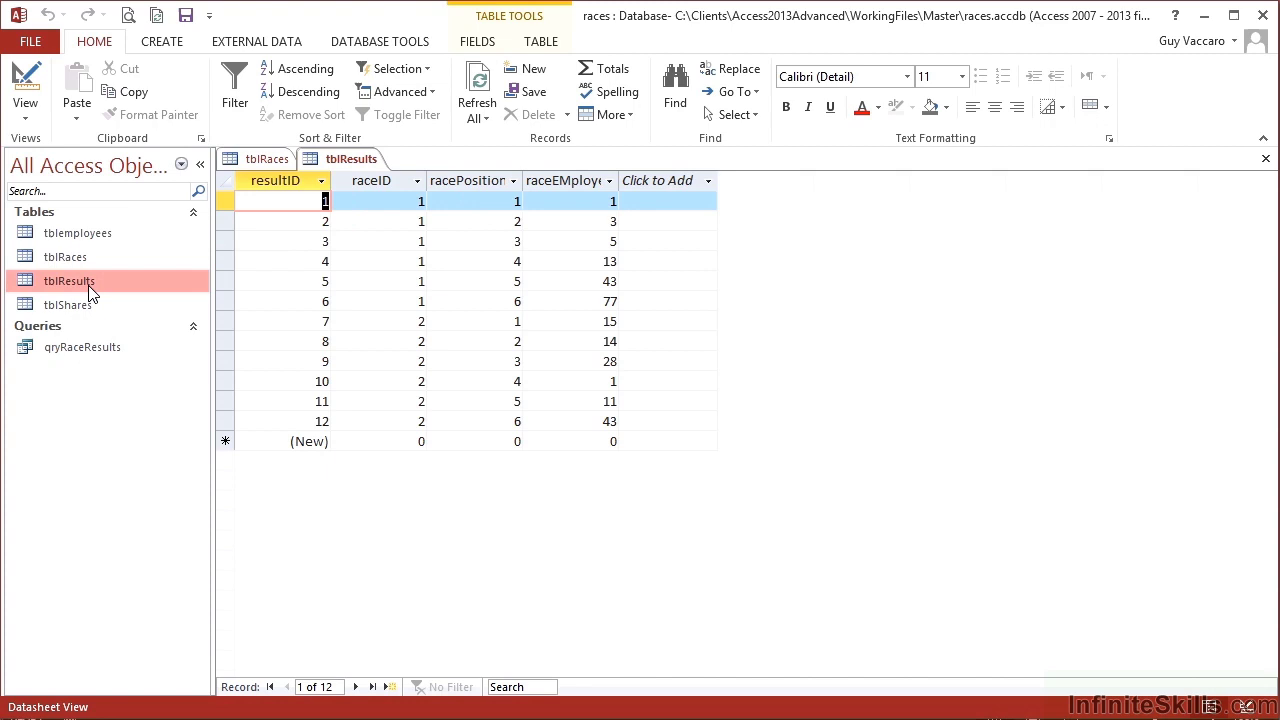
pyautogui.doubleClick(86, 352)
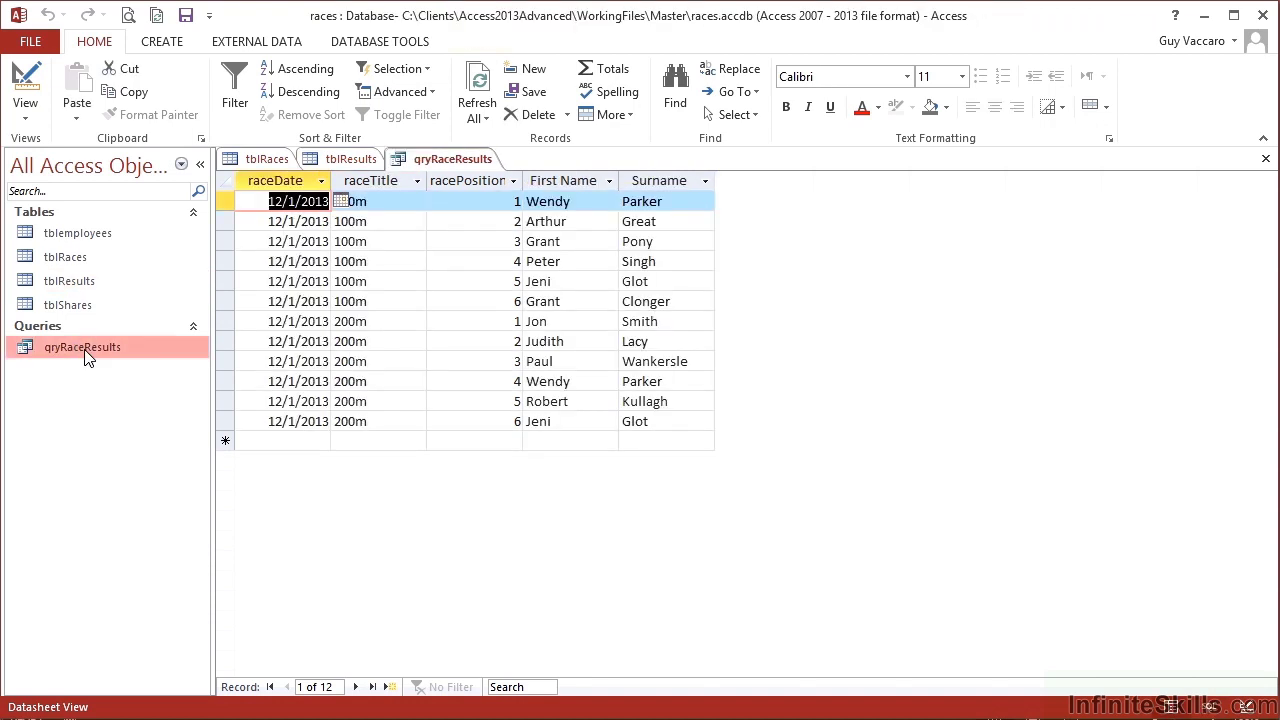
pyautogui.click(440, 200)
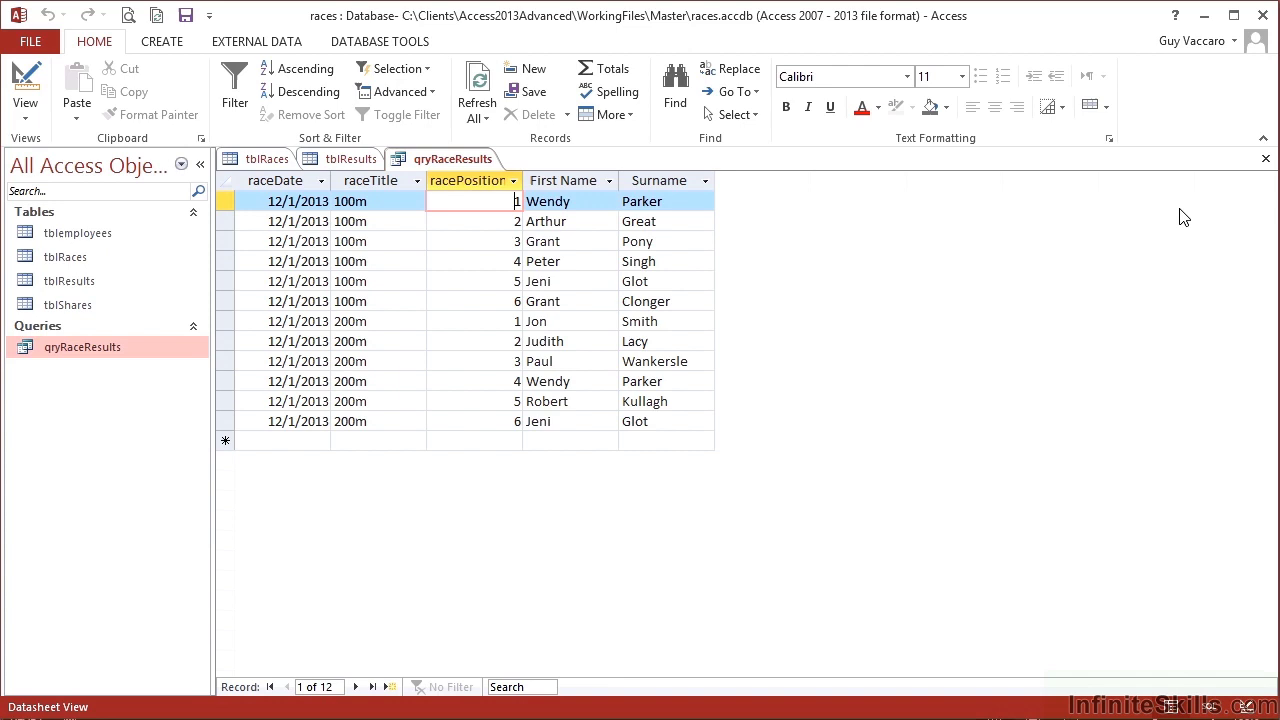
pyautogui.click(1266, 161)
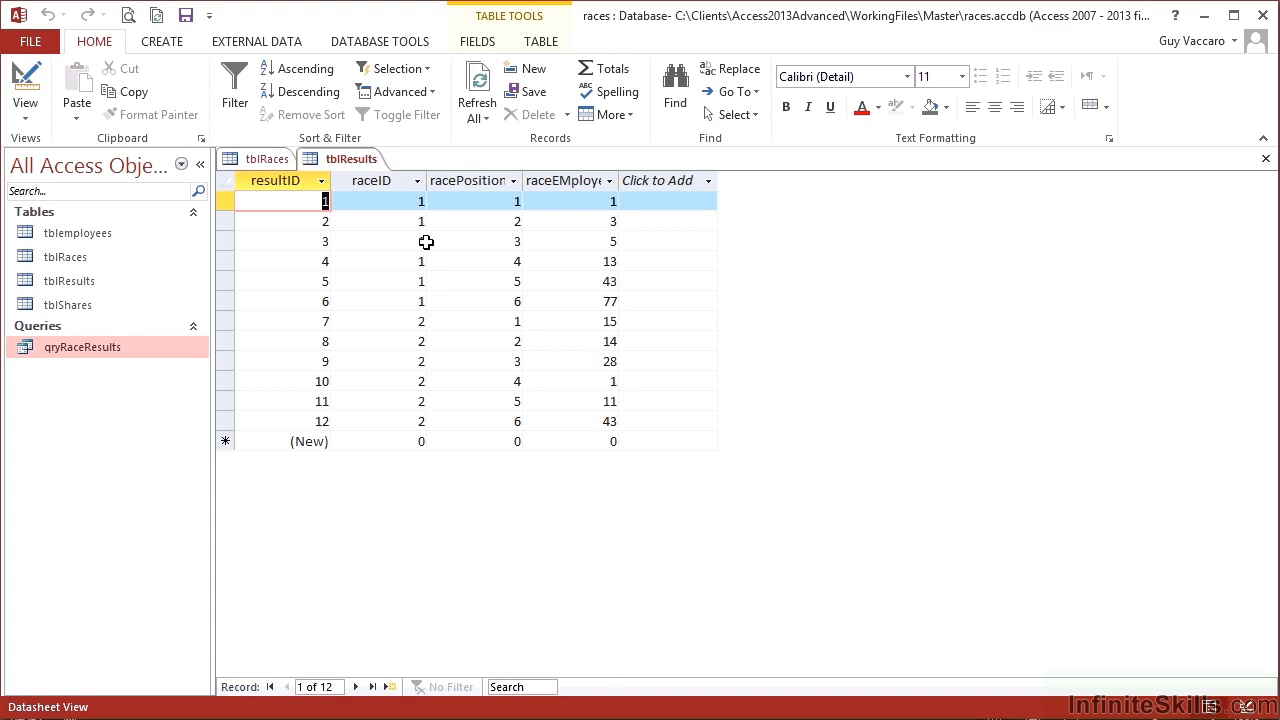
# In tblResults, set raceEMployee to 5 for results 4 and 5, and check the duplicated runner in qryRaceResults
pyautogui.moveTo(619, 188); pyautogui.dragTo(639, 188)
pyautogui.click(624, 261)
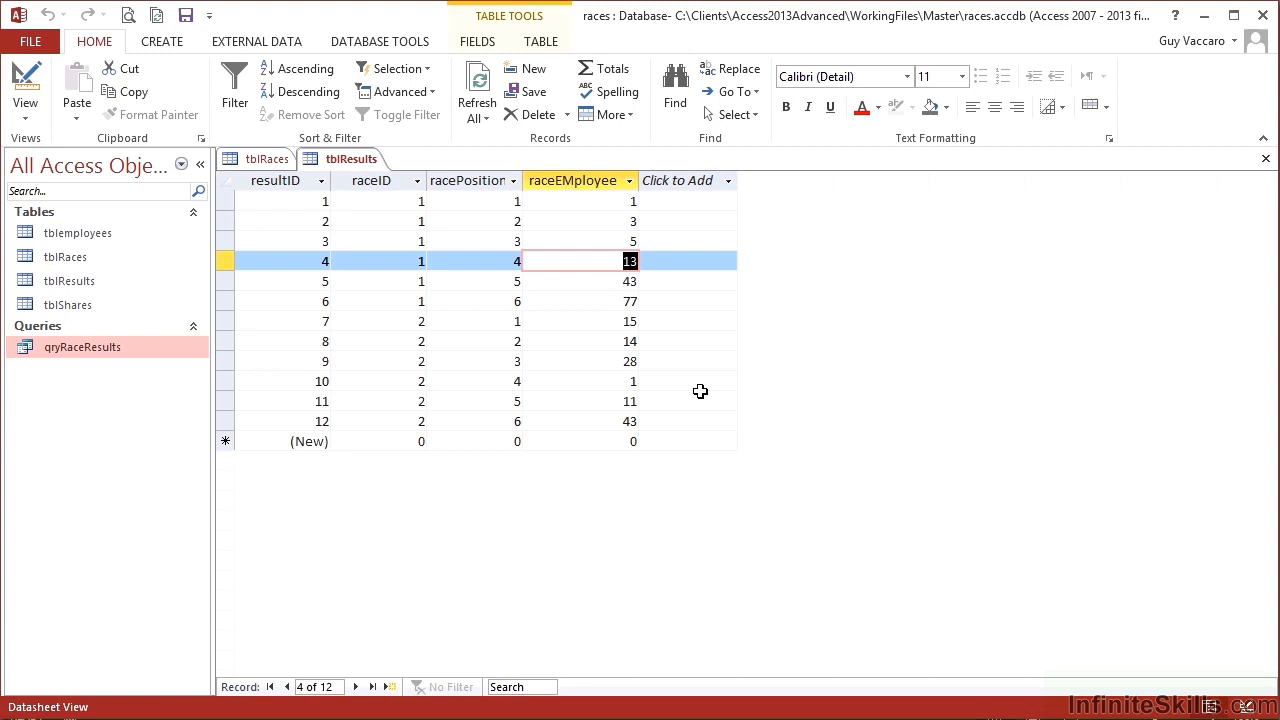
pyautogui.write('5')
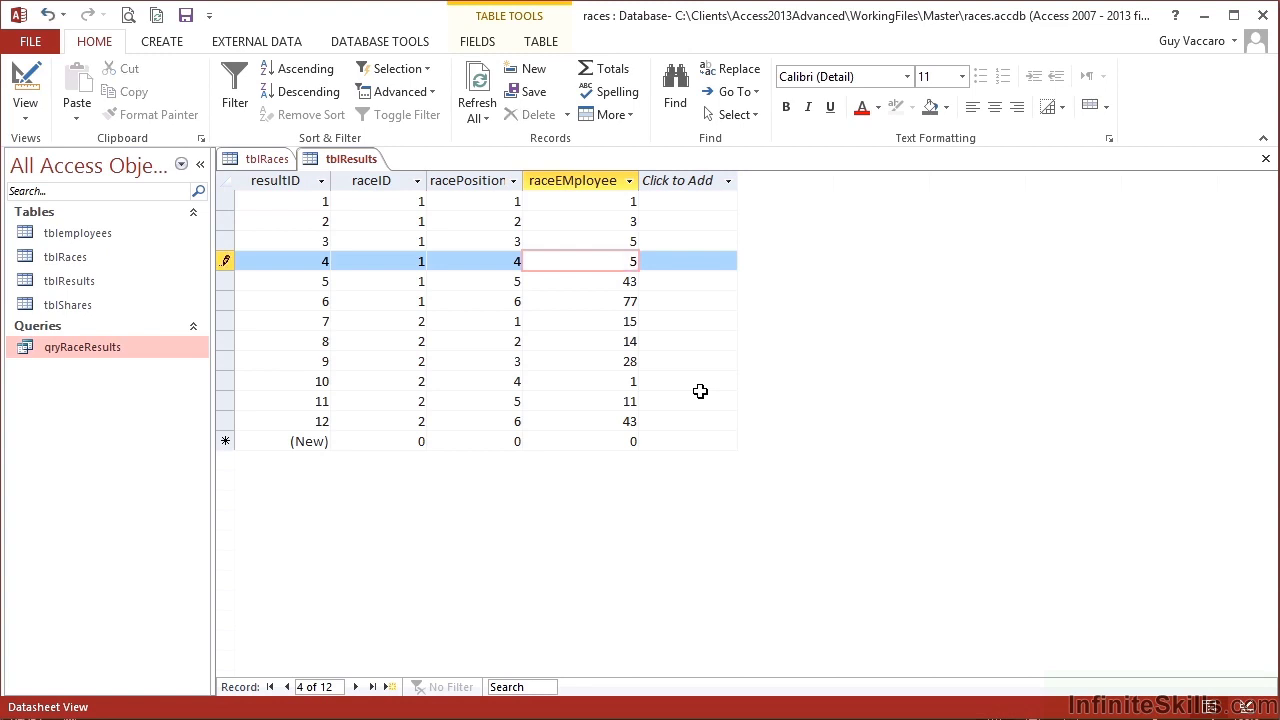
pyautogui.press('Down')
pyautogui.write('5')
pyautogui.press('Down')
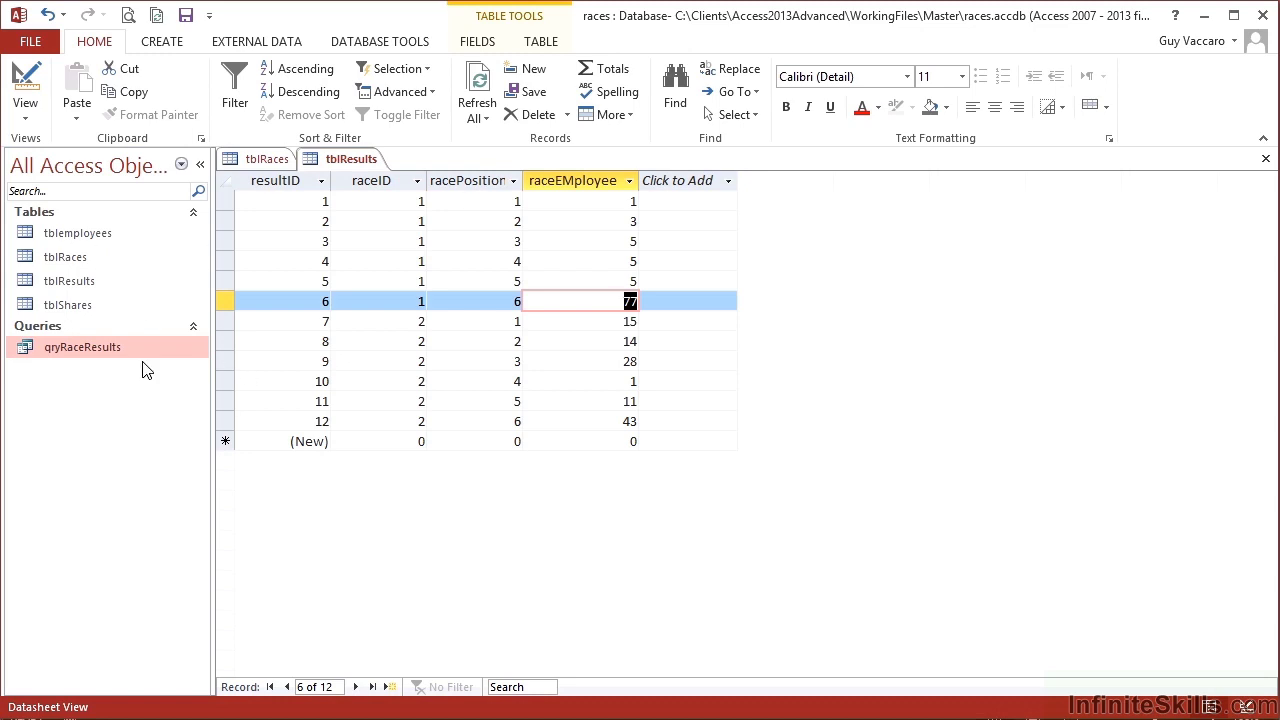
pyautogui.doubleClick(69, 347)
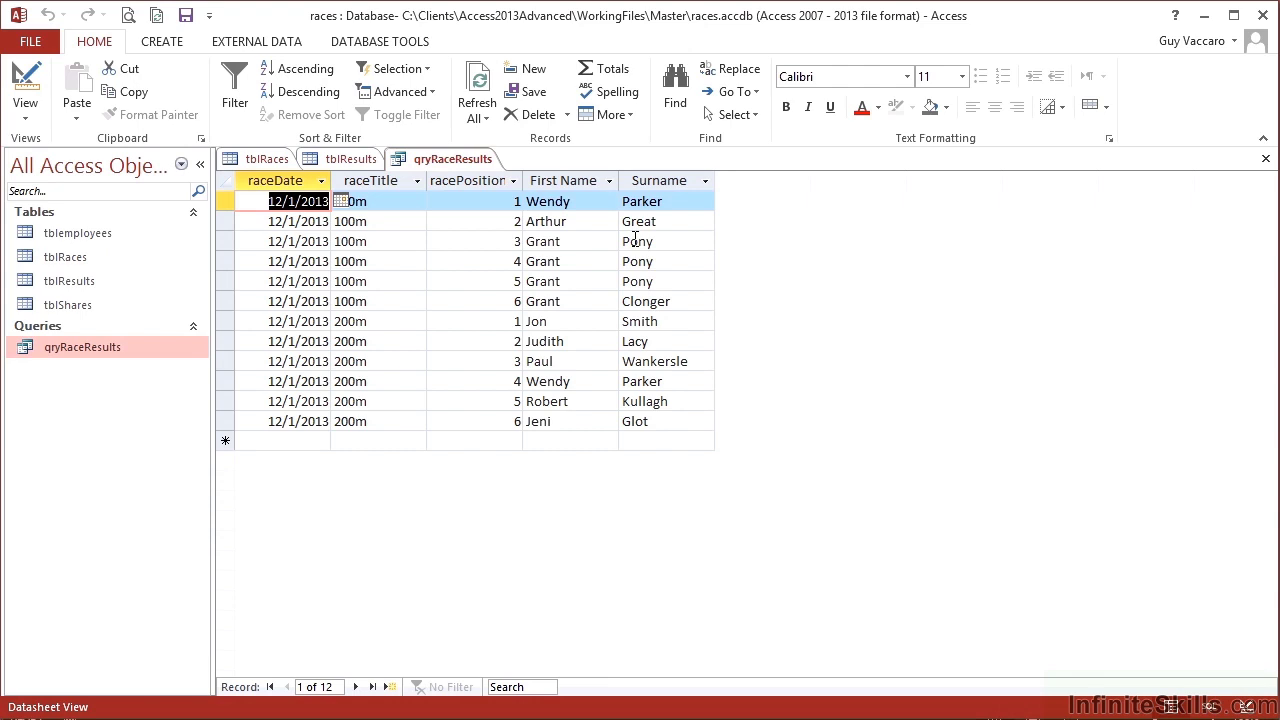
pyautogui.click(1265, 158)
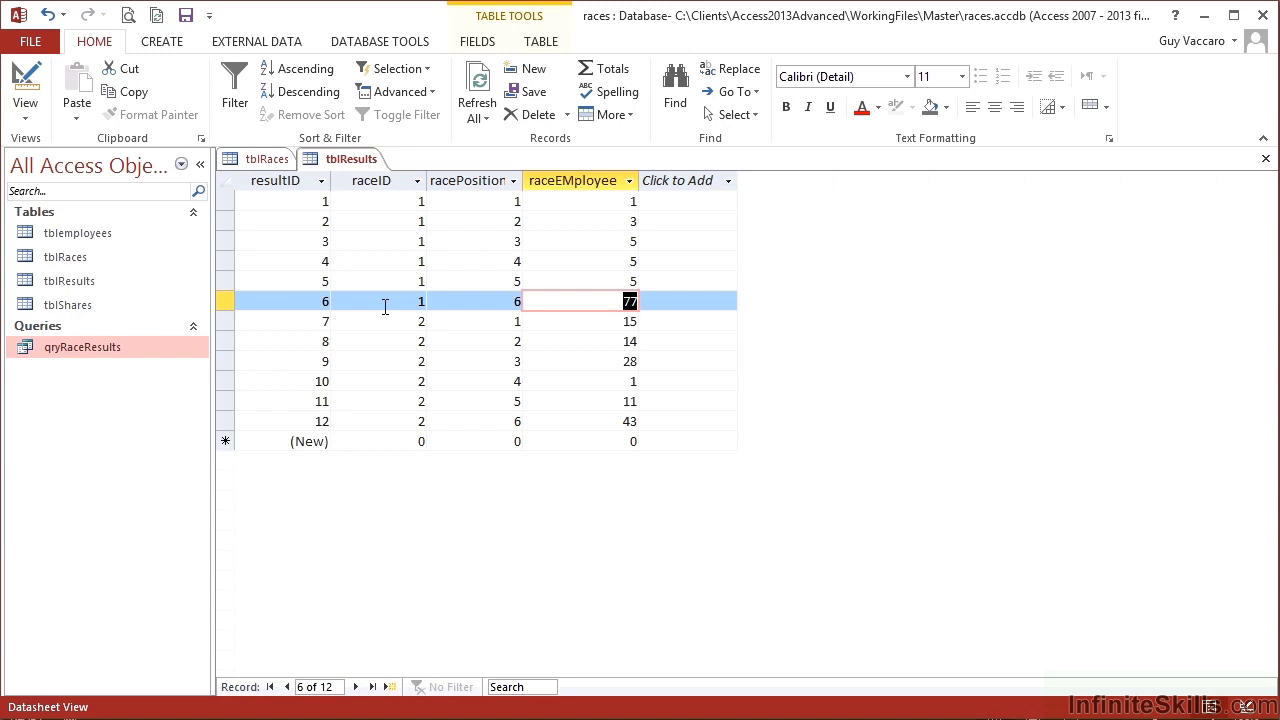
# In tblResults, set raceEMployee to 43 for result 3 and to 14 for result 4
pyautogui.click(626, 241)
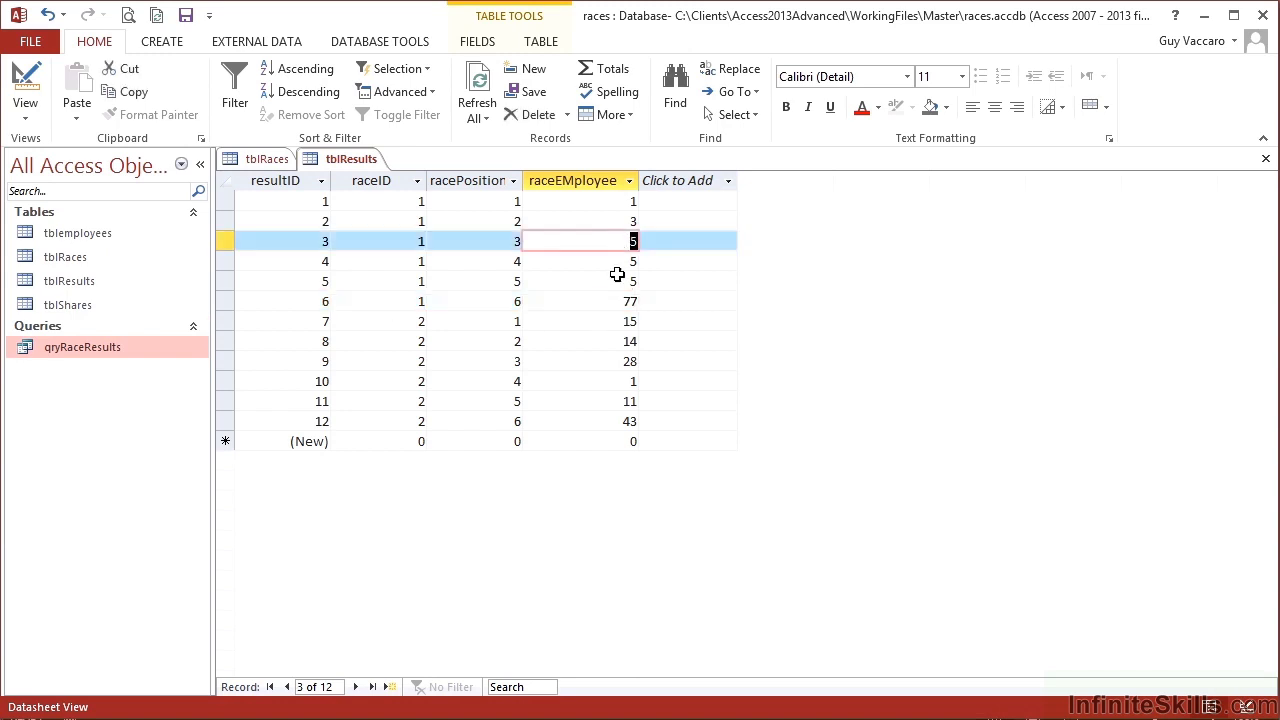
pyautogui.write('43')
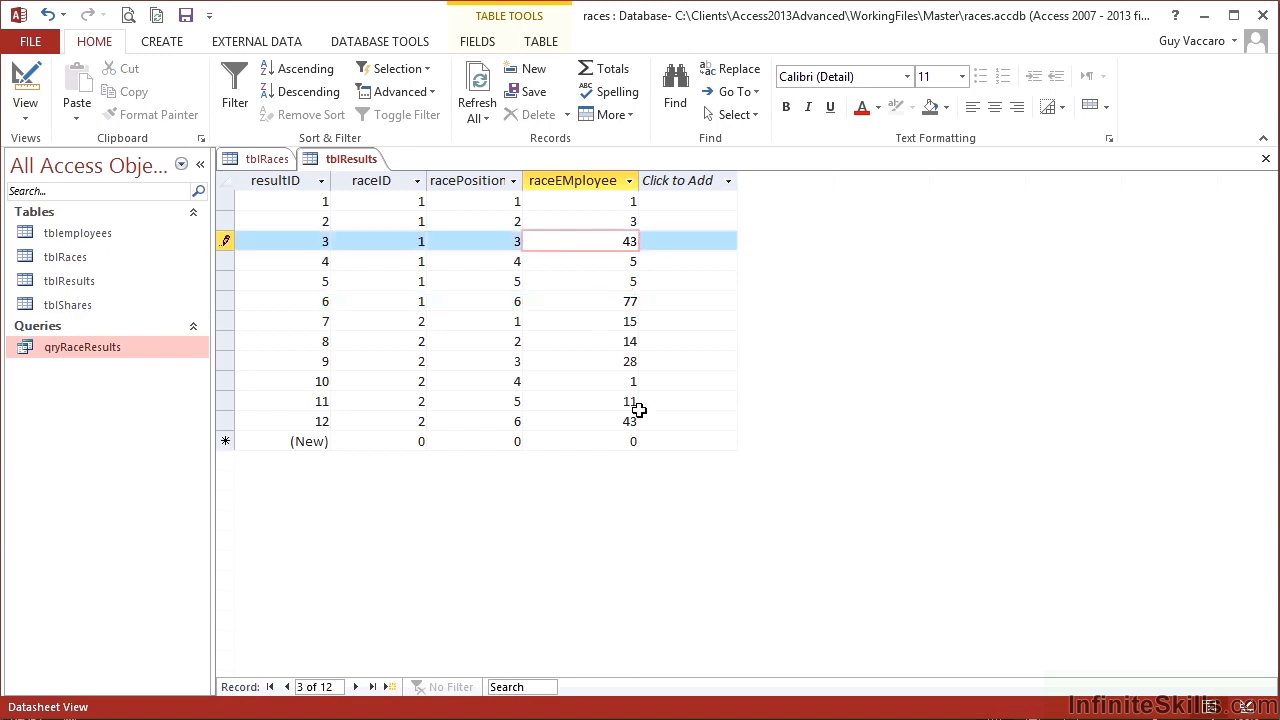
pyautogui.press('Down')
pyautogui.write('14')
pyautogui.press('Down')
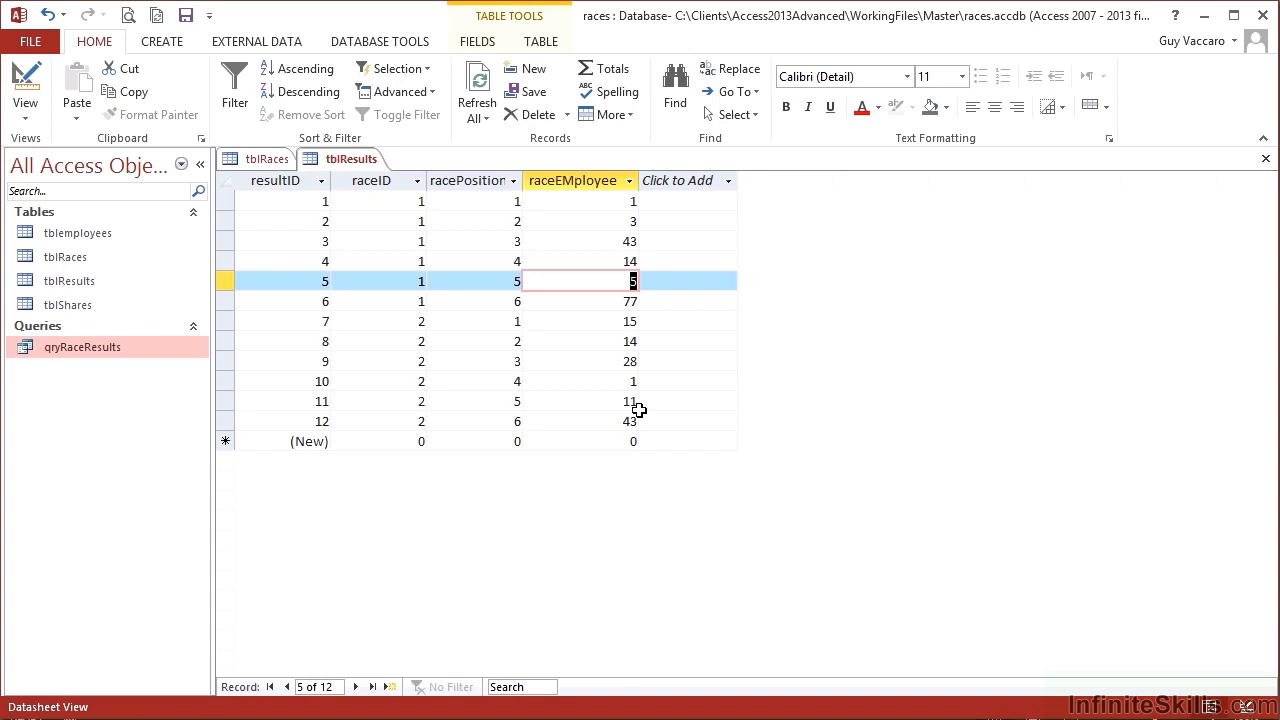
# Make raceID and raceEMployee together the composite primary key of tblResults and save the table design
pyautogui.click(35, 82)
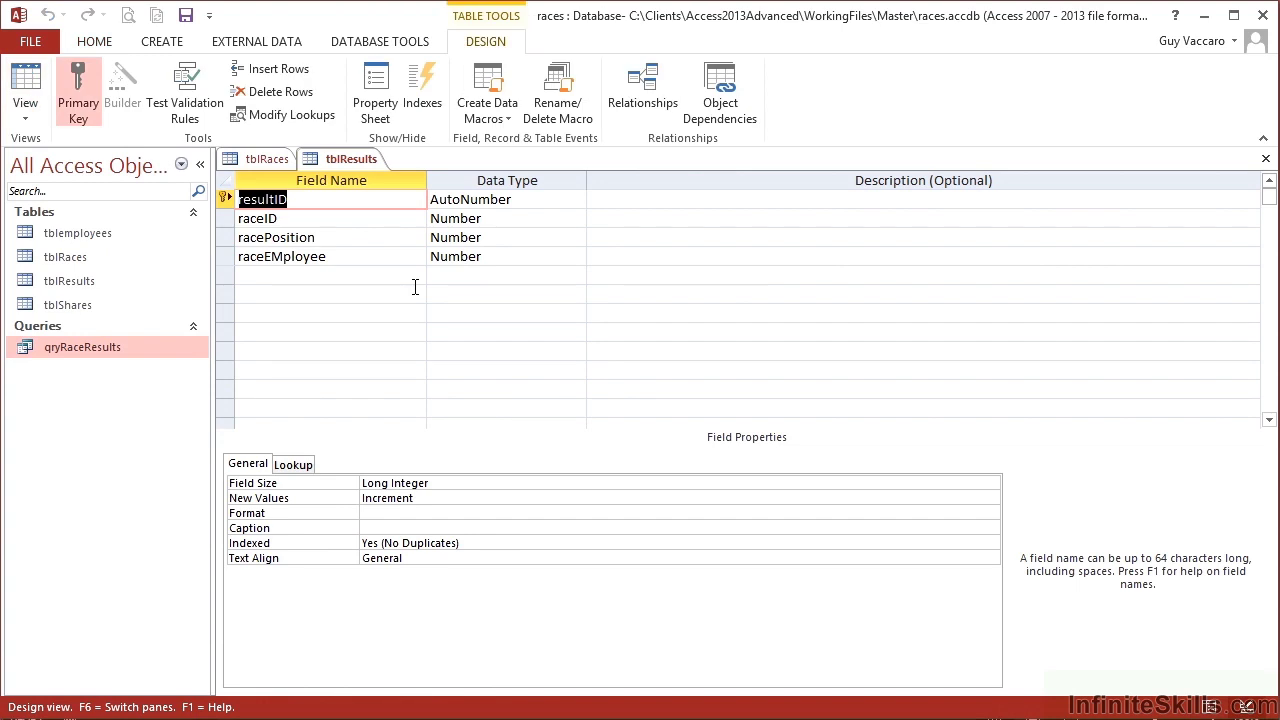
pyautogui.click(225, 256)
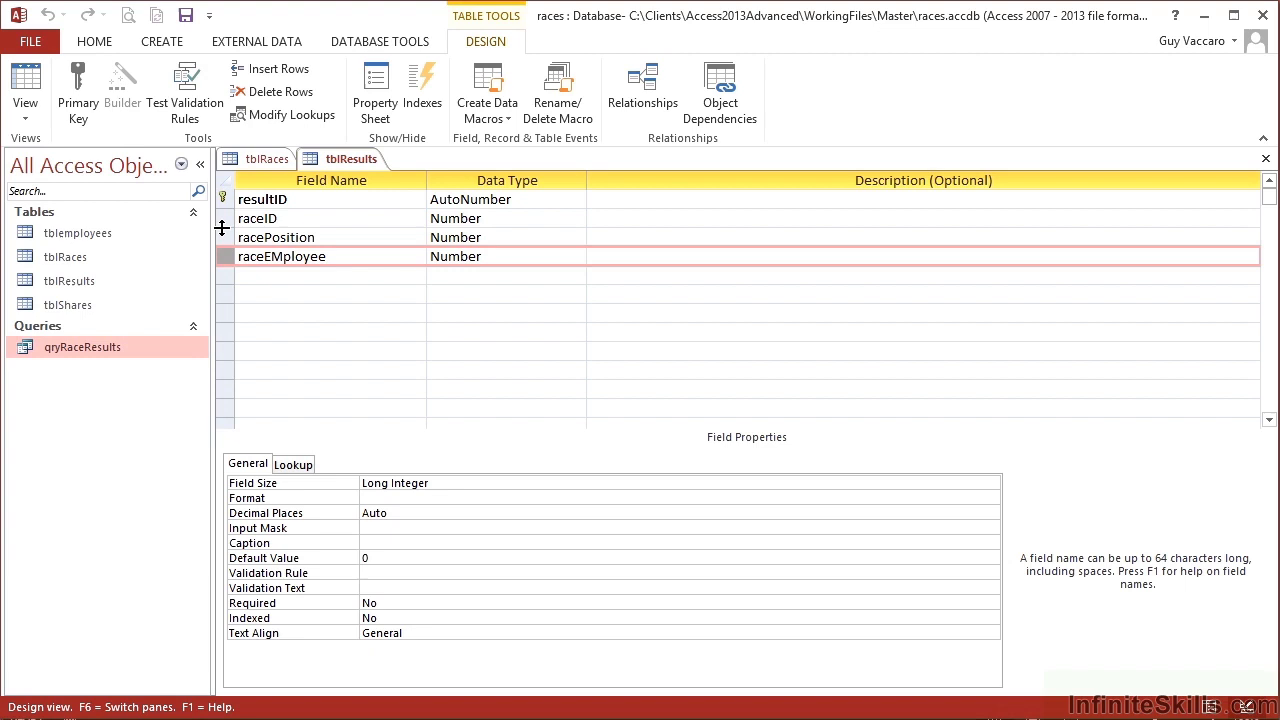
pyautogui.click(226, 218)
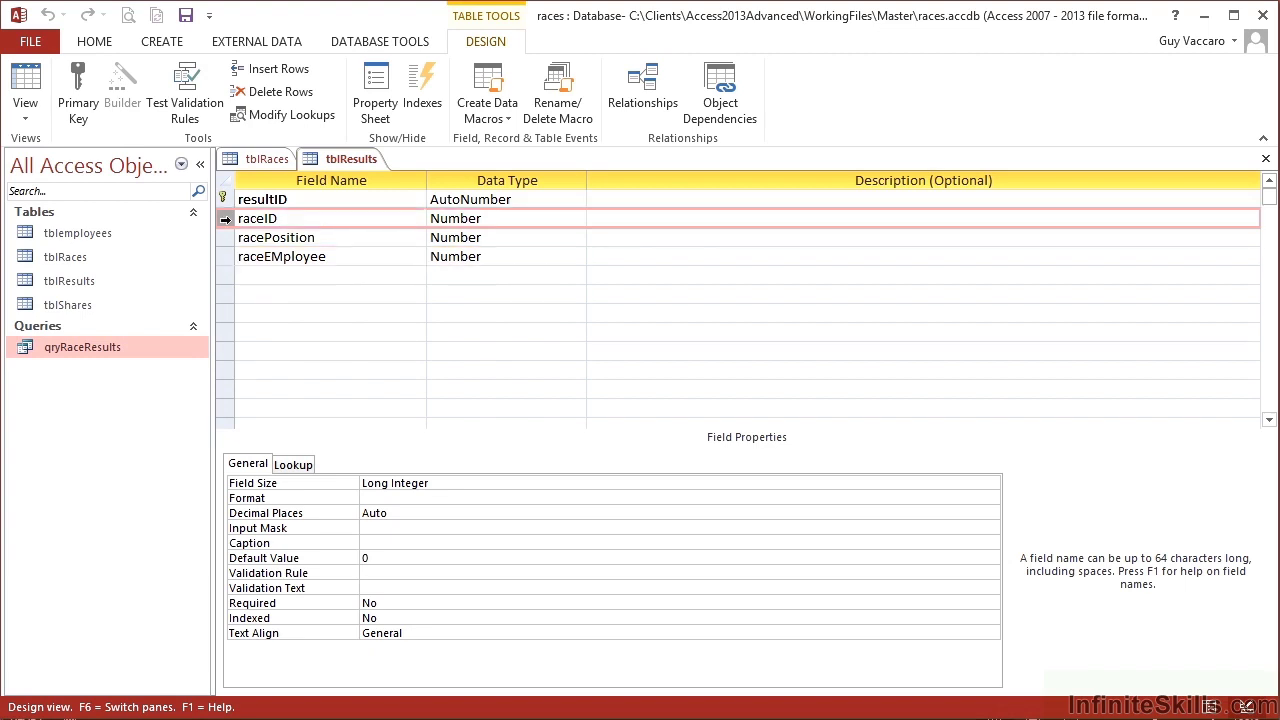
pyautogui.click(226, 238)
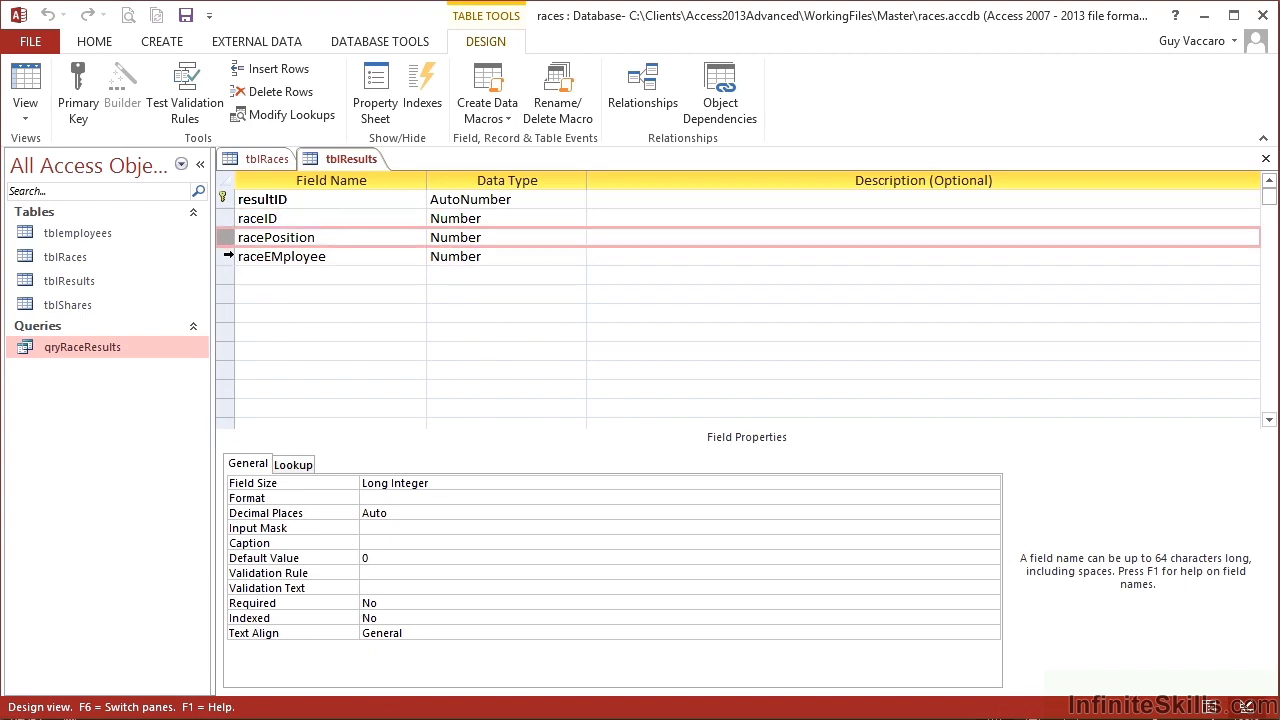
pyautogui.click(226, 256)
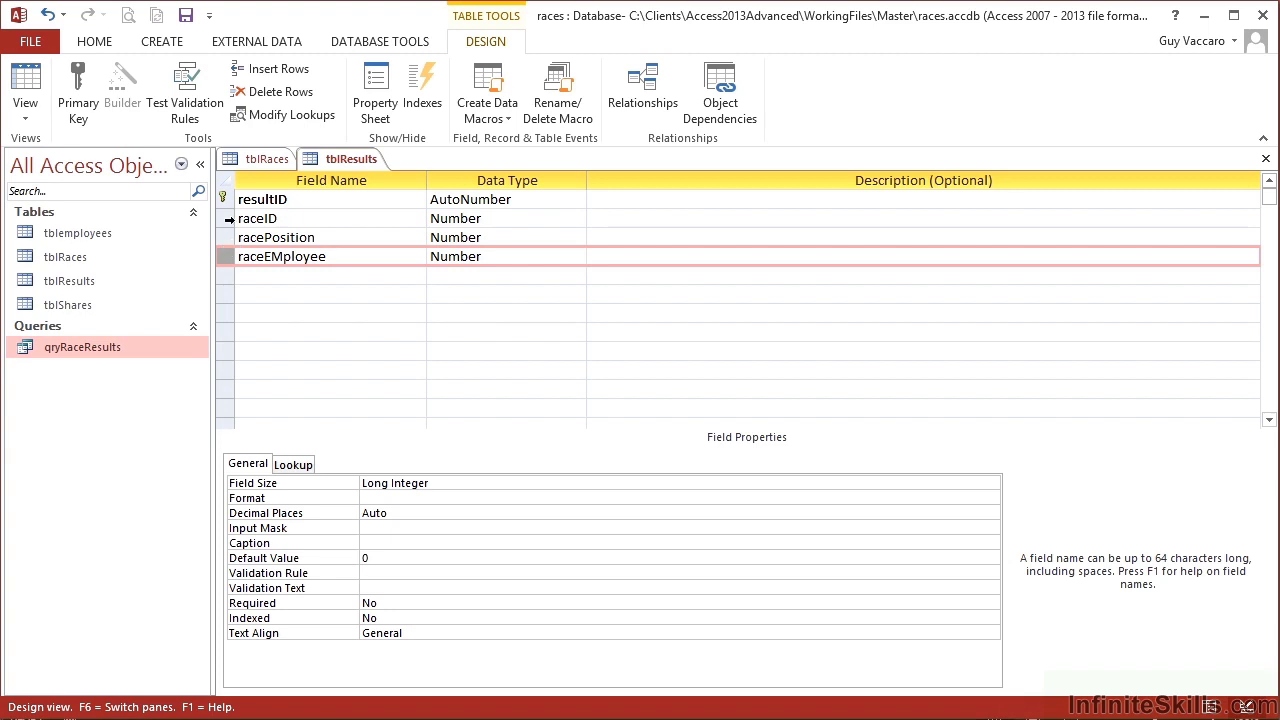
pyautogui.click(225, 219)
pyautogui.moveTo(225, 218)
pyautogui.mouseDown()
pyautogui.moveTo(230, 250)
pyautogui.moveTo(219, 232)
pyautogui.mouseUp()
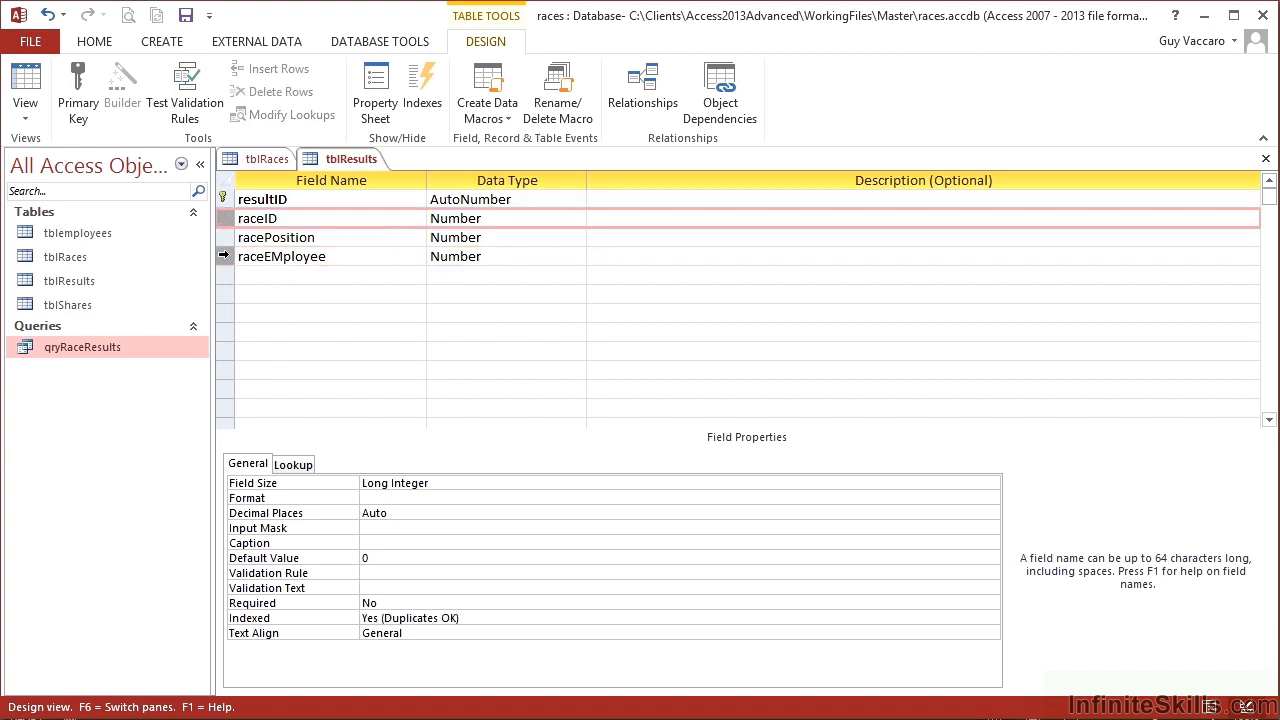
pyautogui.keyDown('ctrl'); pyautogui.click(225, 256); pyautogui.keyUp('ctrl')
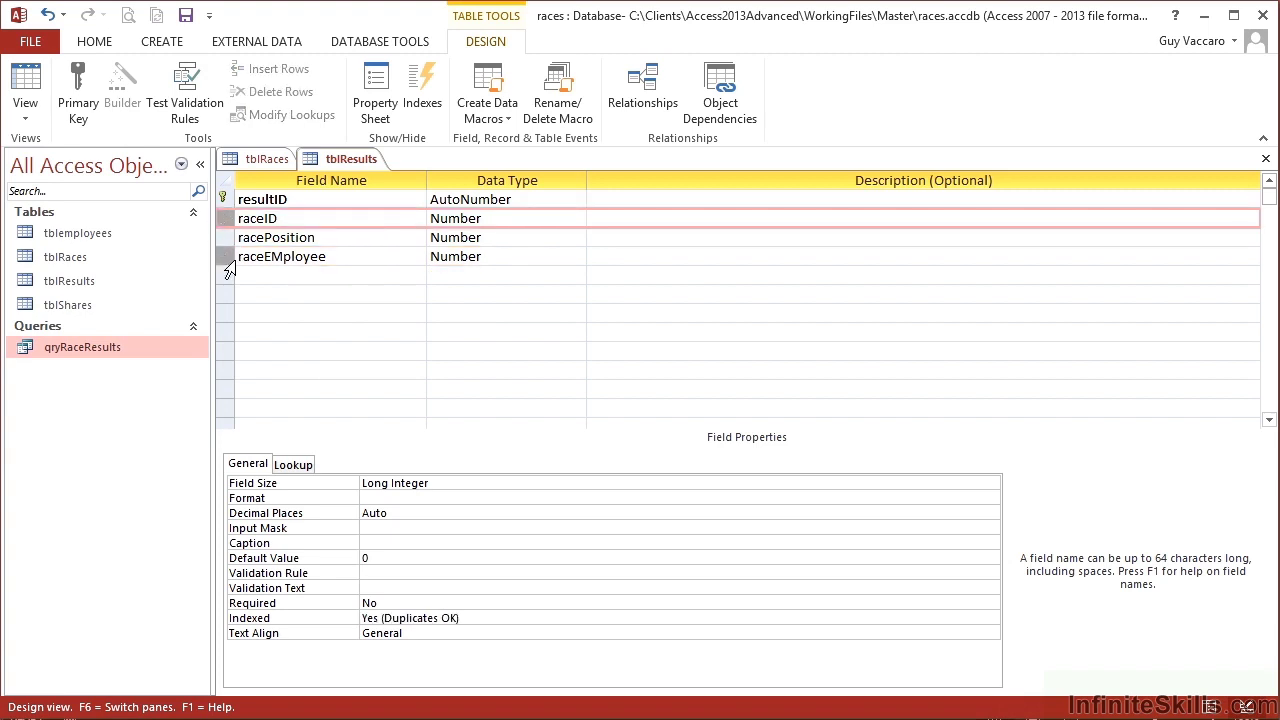
pyautogui.click(80, 102)
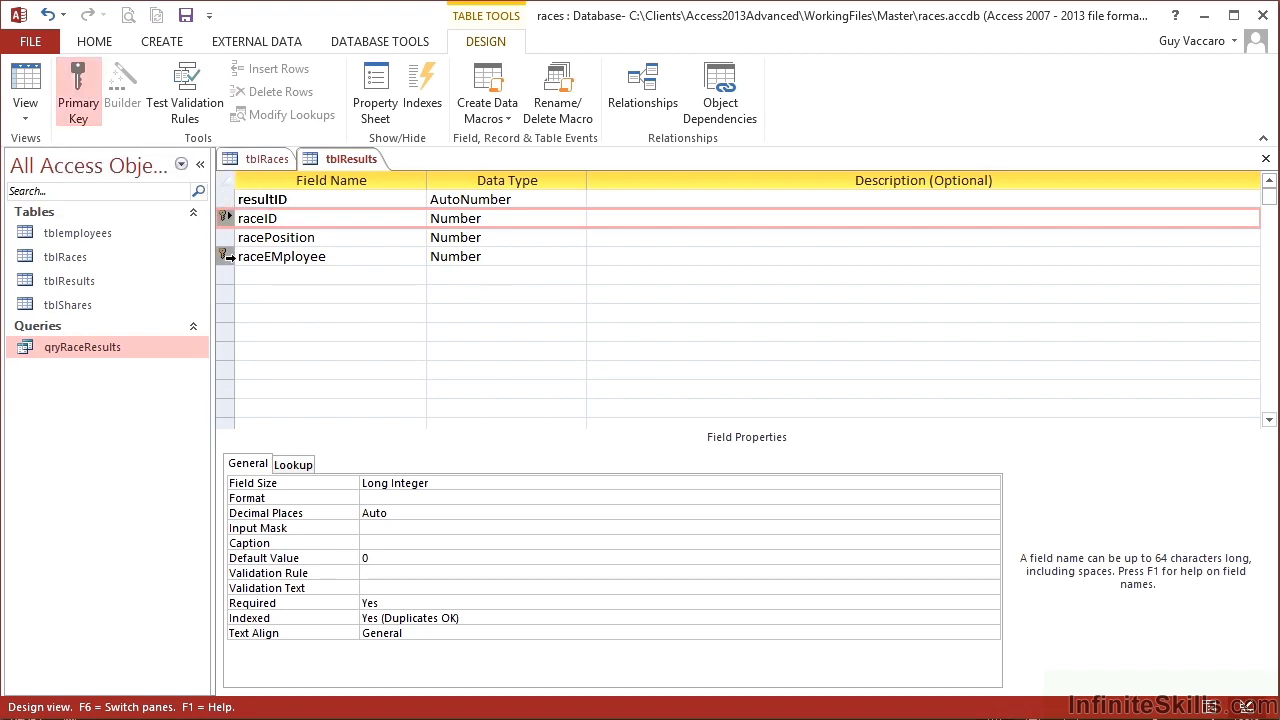
pyautogui.moveTo(228, 257)
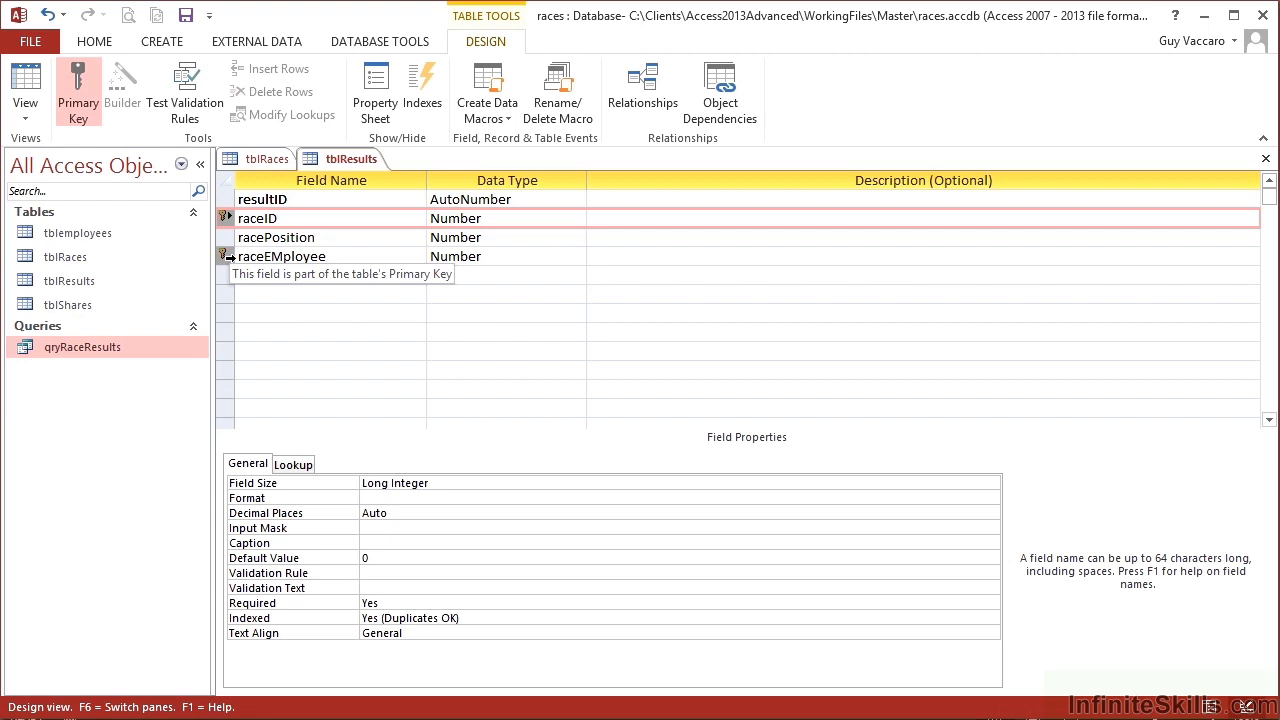
pyautogui.click(181, 12)
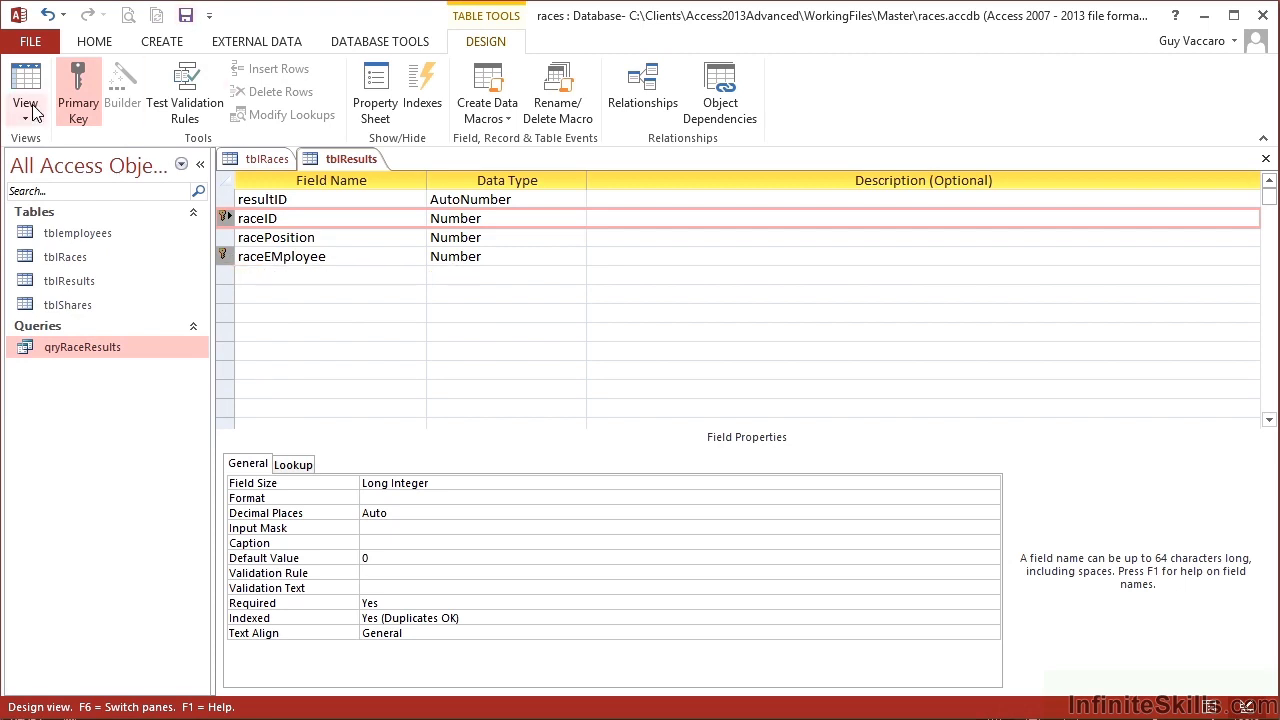
# Try to set raceEMployee to 5 for result 4 in the tblResults datasheet, and discard the edit
pyautogui.click(22, 80)
pyautogui.click(534, 260)
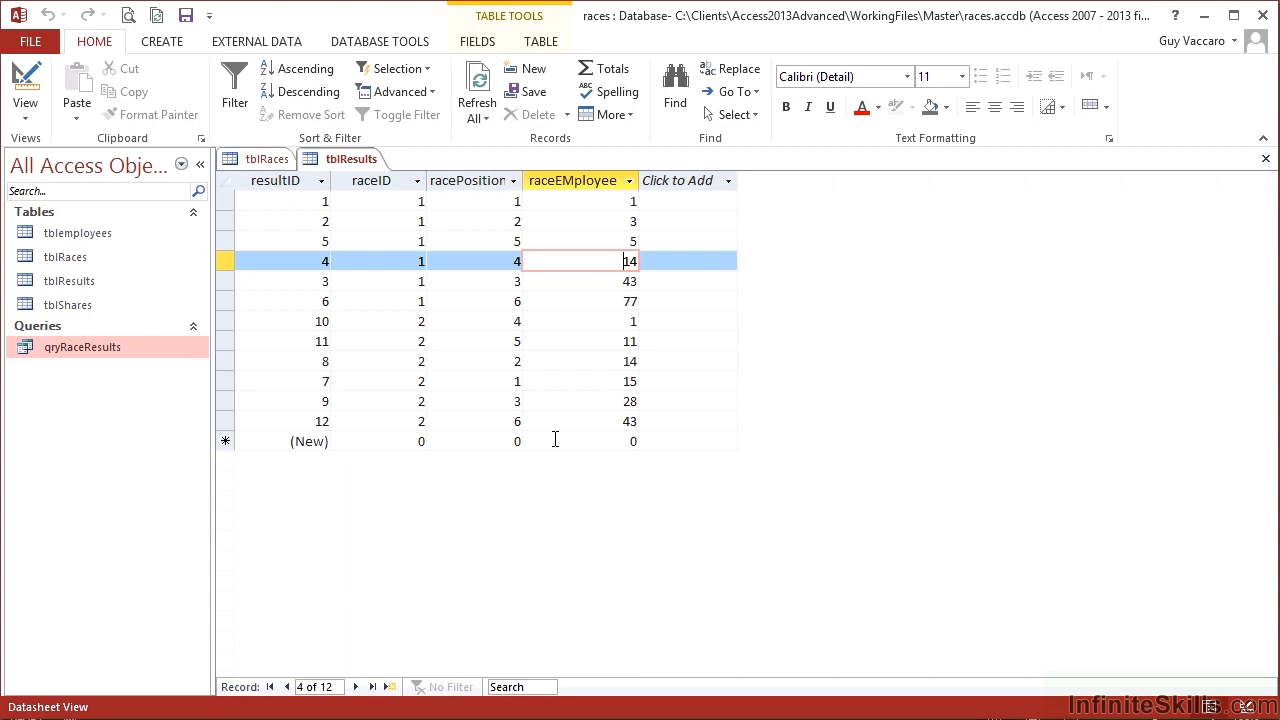
pyautogui.press('Delete')
pyautogui.press('Delete')
pyautogui.write('5')
pyautogui.click(555, 440)
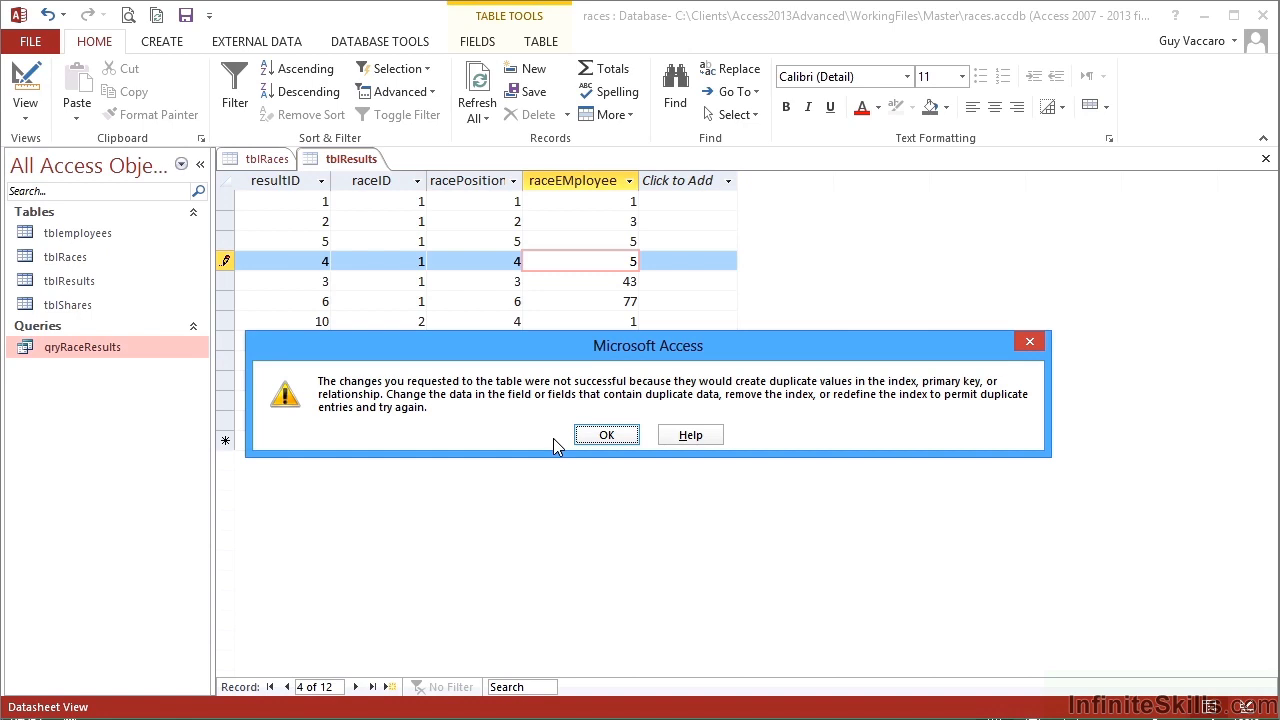
pyautogui.press('Return')
pyautogui.press('Escape')
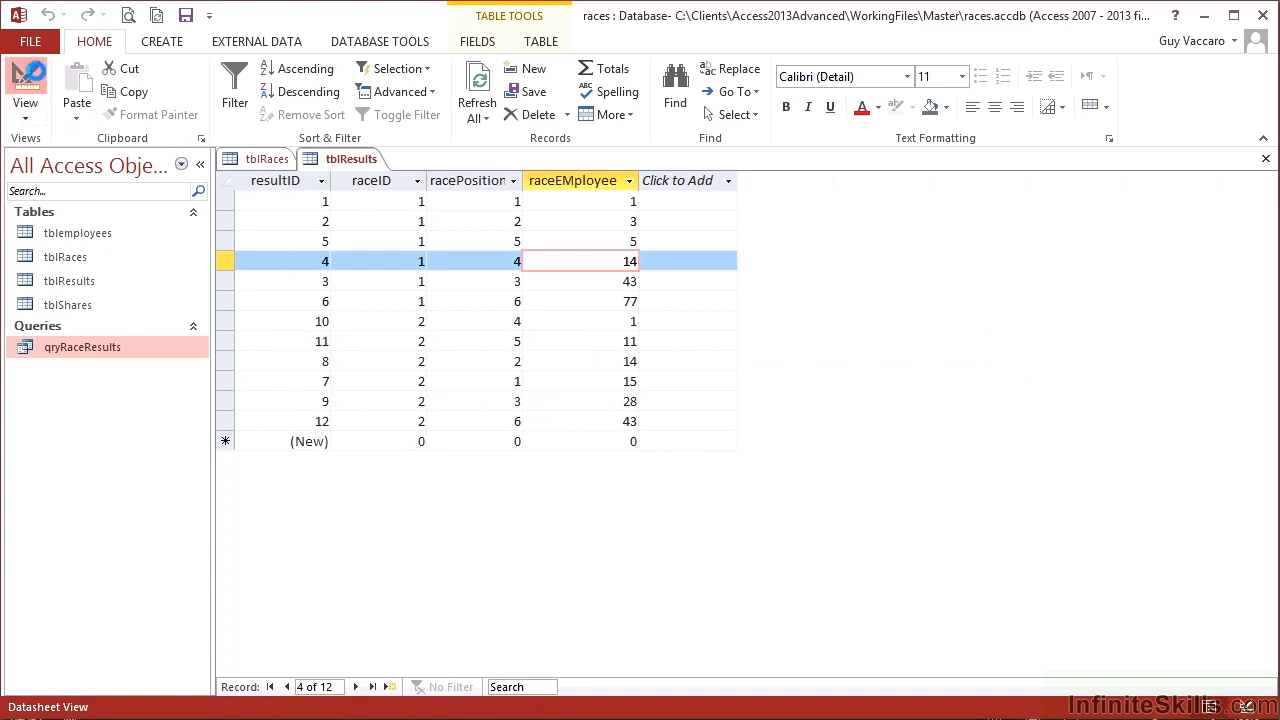
# Return tblResults to Design view and select the raceID and raceEMployee key fields together
pyautogui.click(25, 85)
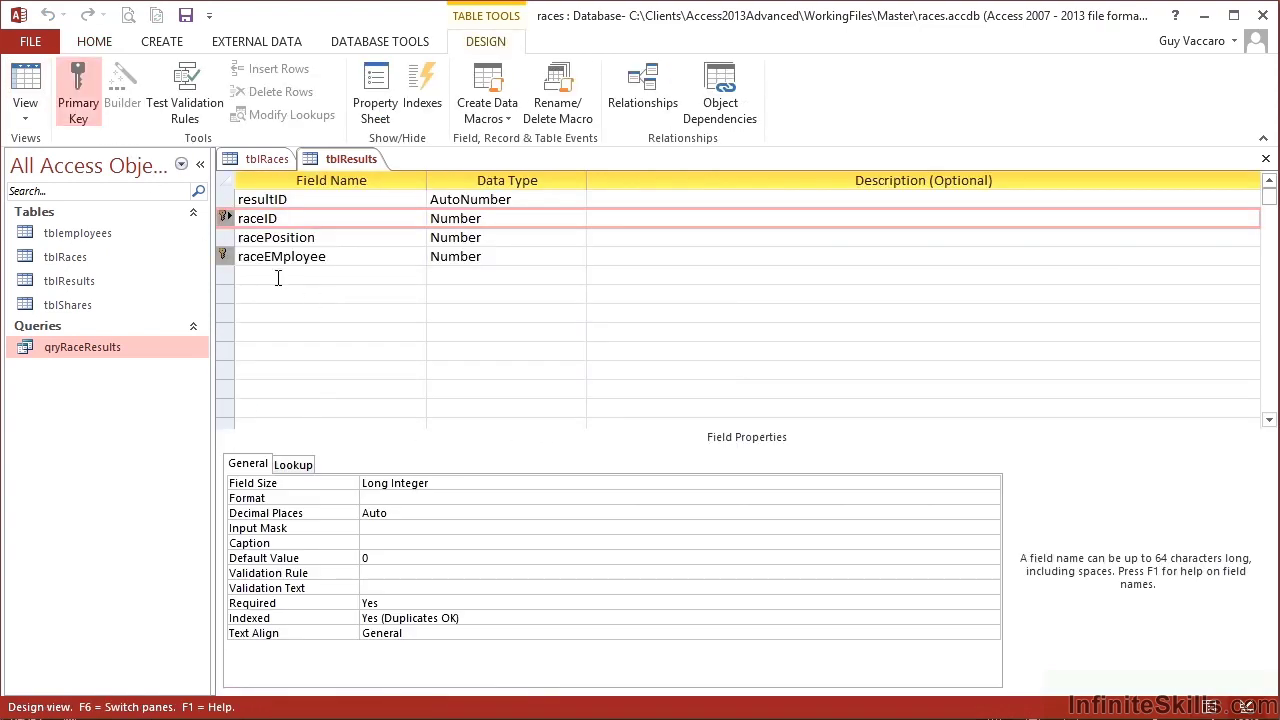
pyautogui.click(227, 256)
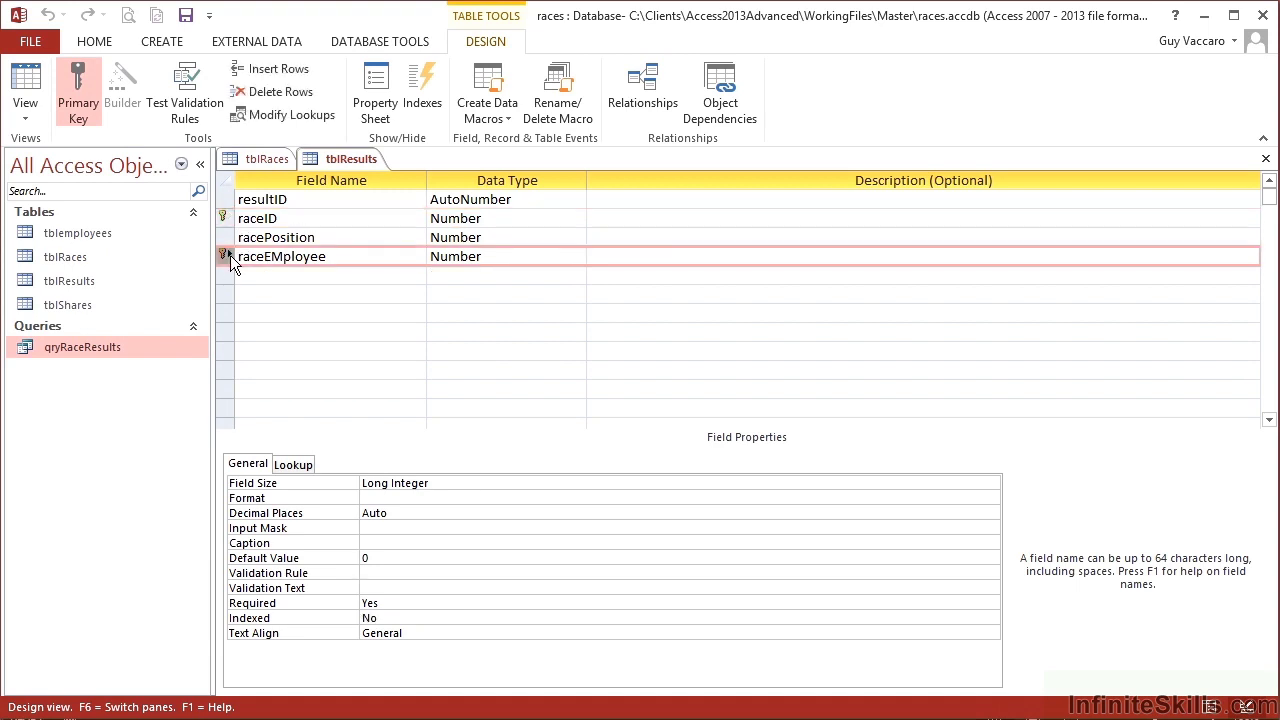
pyautogui.click(227, 218)
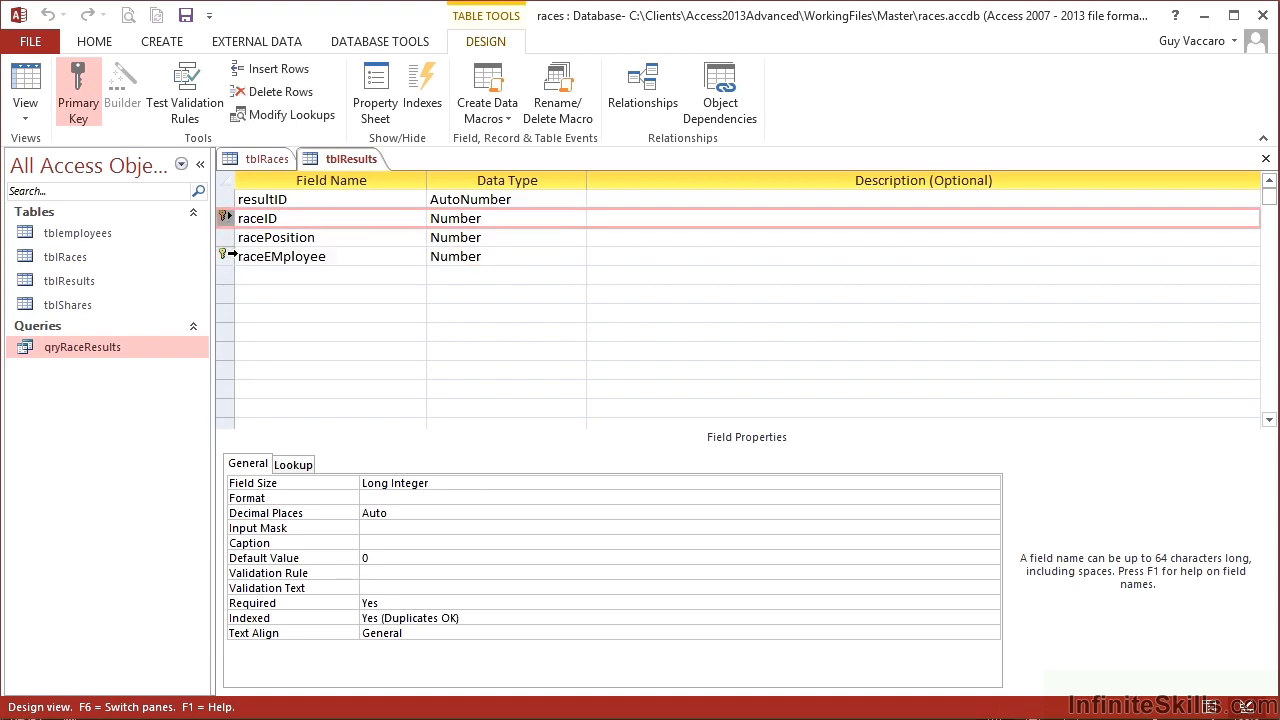
pyautogui.click(227, 256)
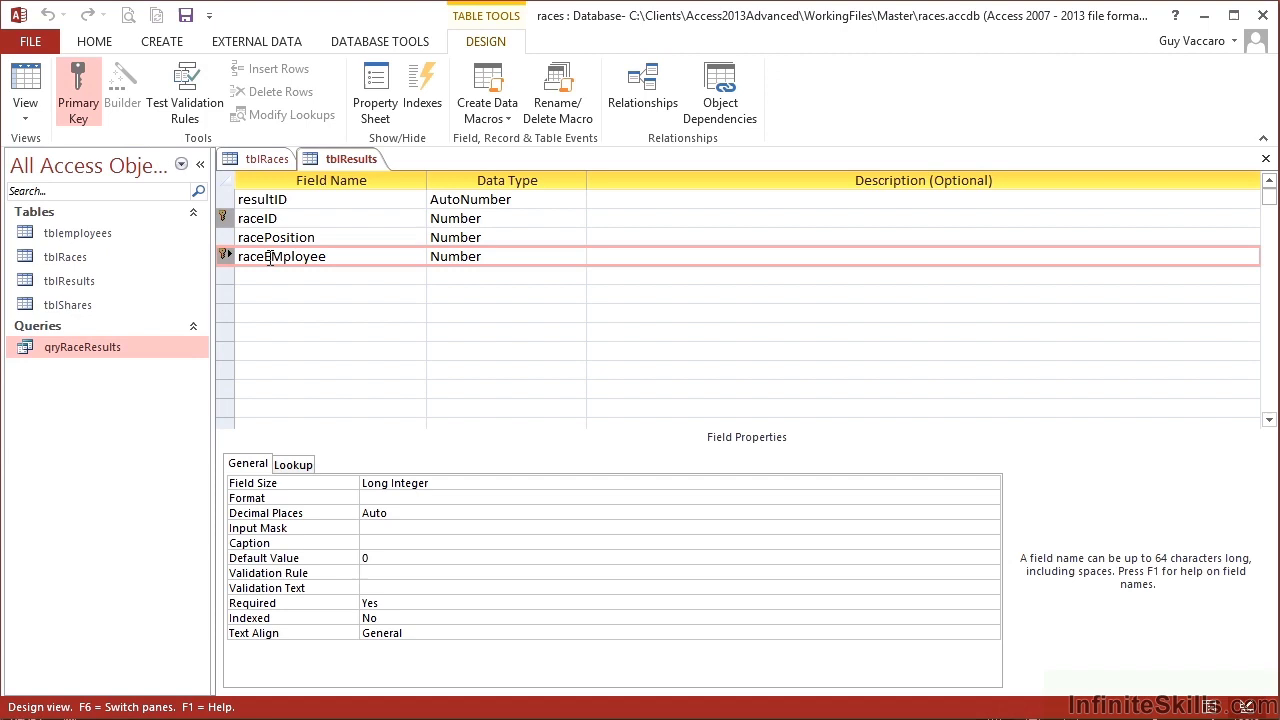